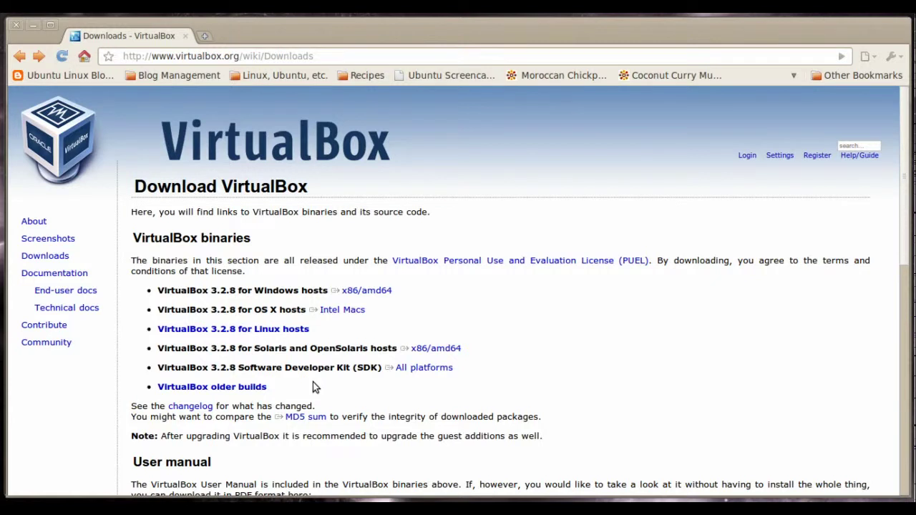
Step: Open the download page for VirtualBox 3.2.8 for Linux hosts
click(279, 331)
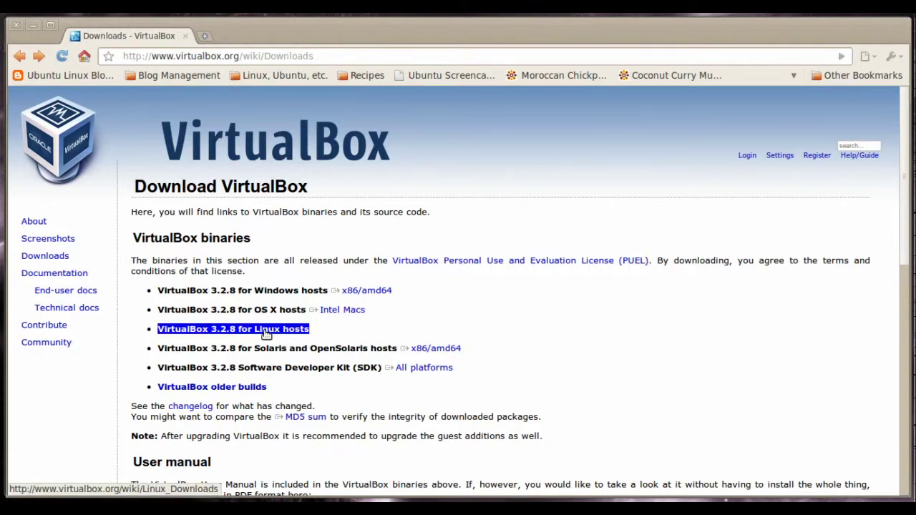
click(266, 328)
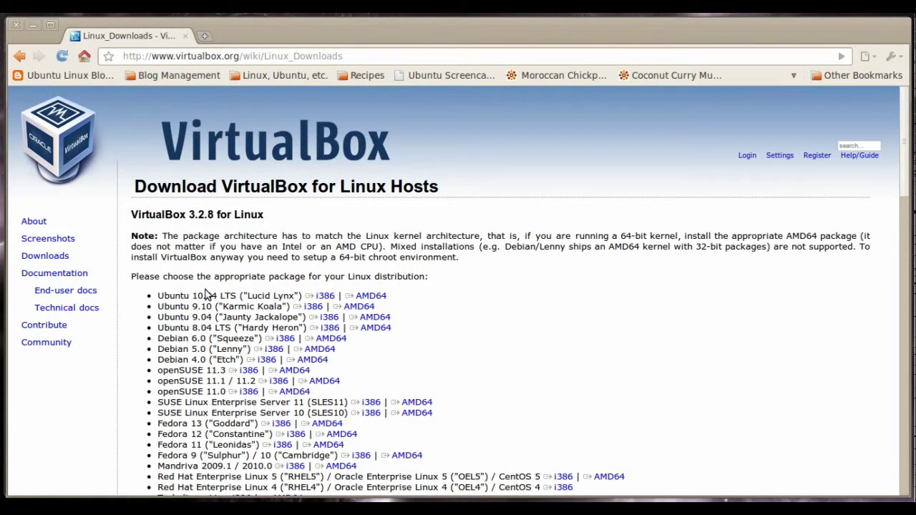
Step: Look through the package list for each Linux distribution and the installation instructions for Debian-based and RPM-based distributions
scroll(206, 293, down, 2)
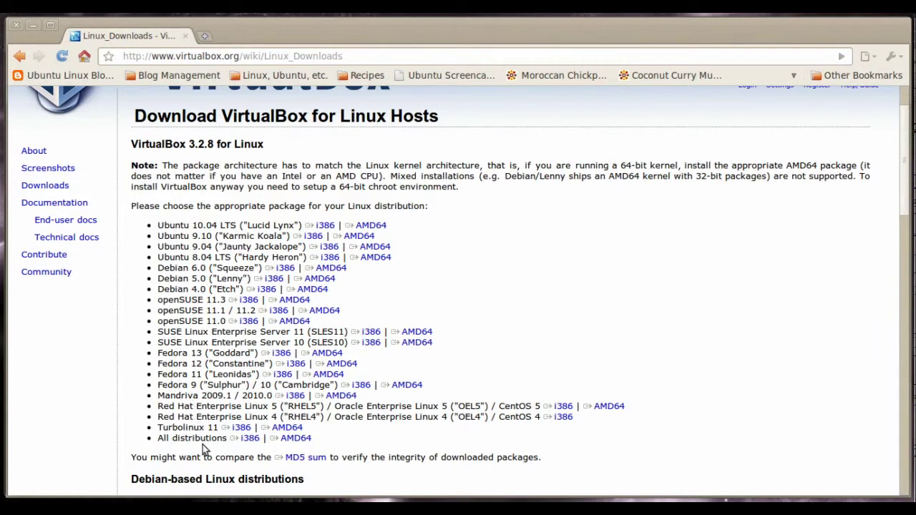
click(249, 438)
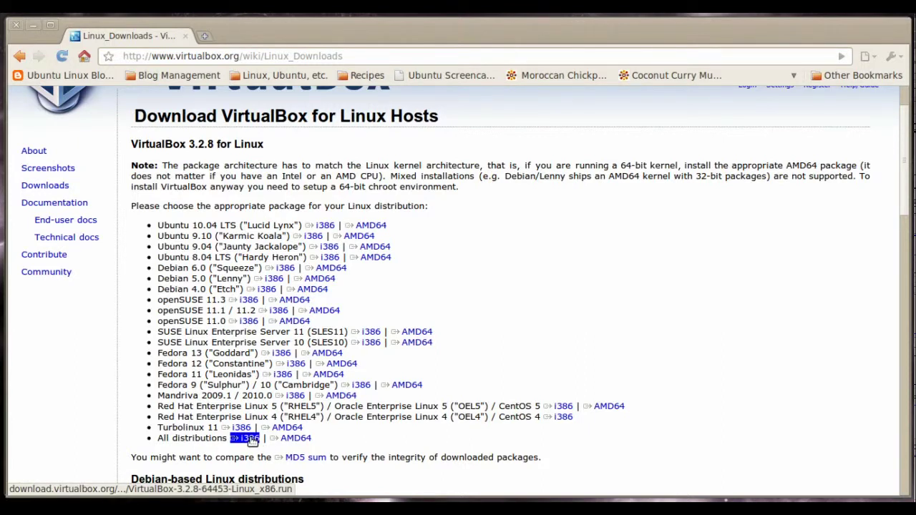
key(shift+Tab)
key(shift+Tab)
key(shift+Tab)
key(shift+Tab)
key(shift+Tab)
key(shift+Tab)
scroll(318, 404, down, 1)
scroll(319, 404, down, 6)
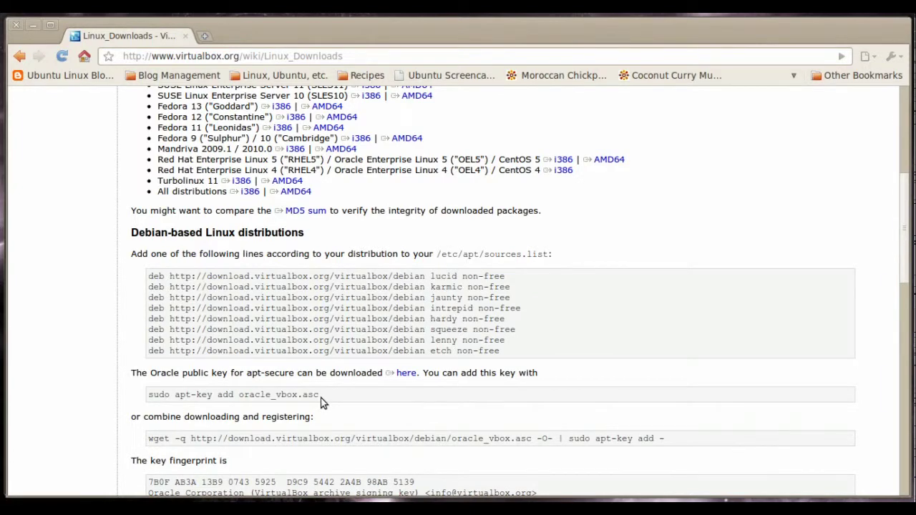
scroll(226, 342, down, 7)
scroll(226, 342, down, 7)
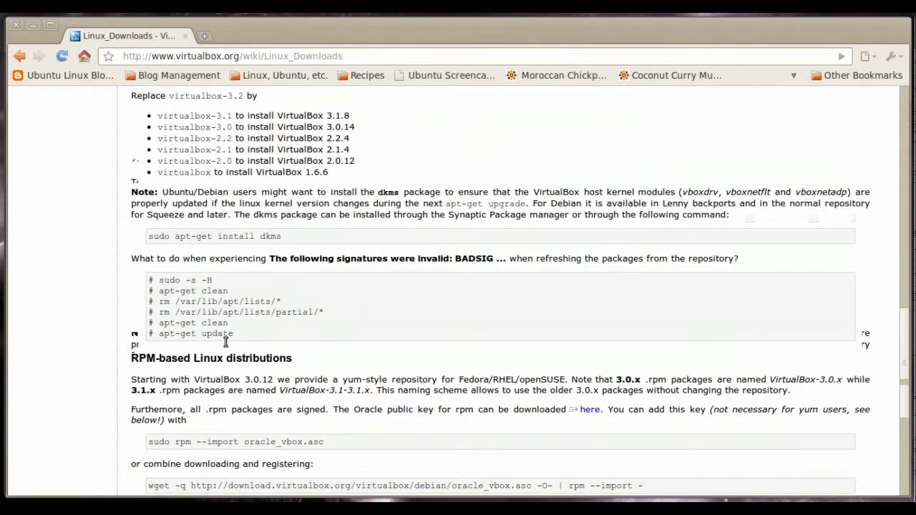
scroll(226, 342, down, 4)
Step: Download the i386 package for Ubuntu 10.04 LTS ("Lucid Lynx") and confirm keeping the .deb file
scroll(226, 342, up, 20)
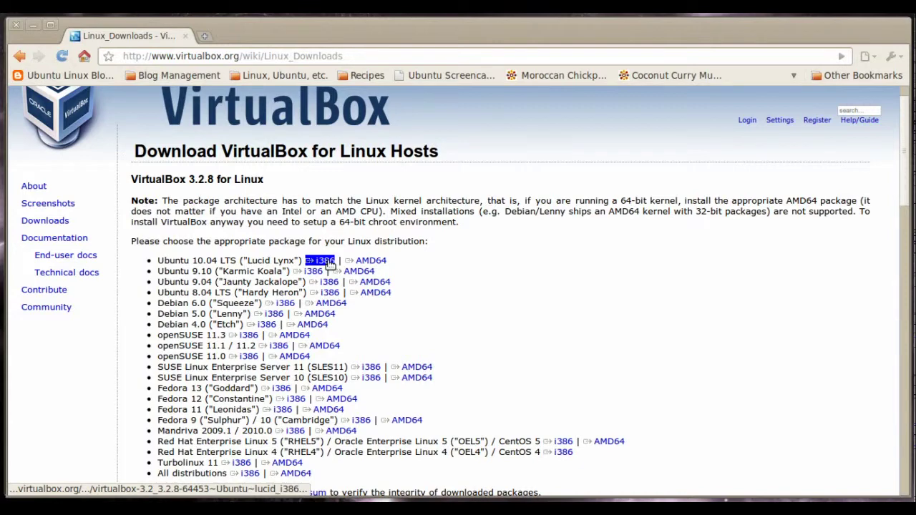
click(329, 263)
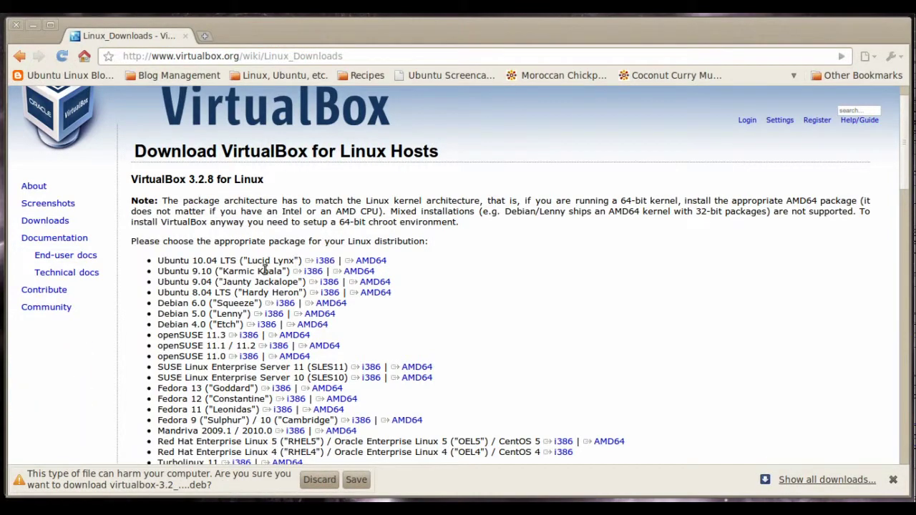
click(320, 262)
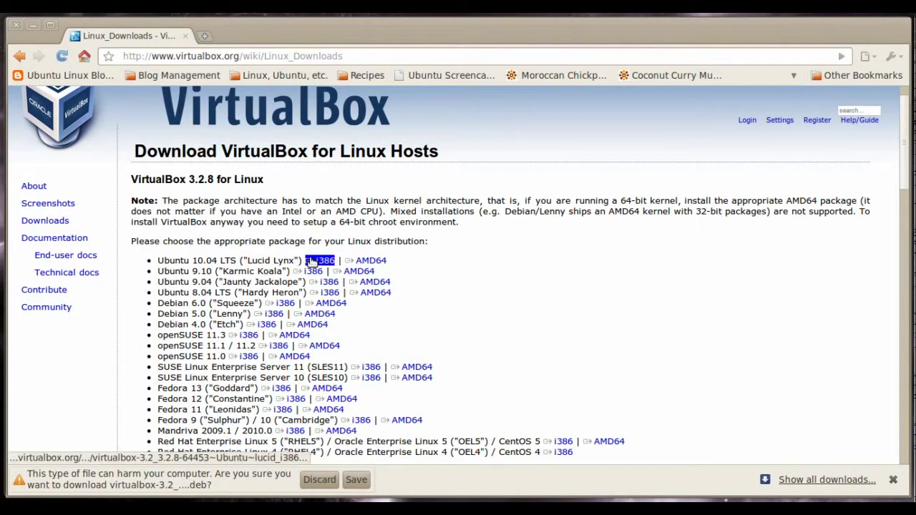
click(313, 271)
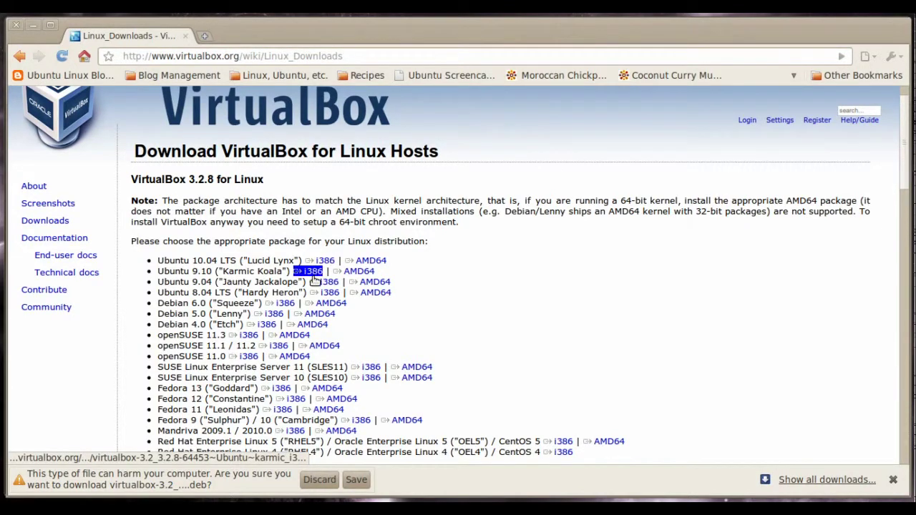
click(356, 480)
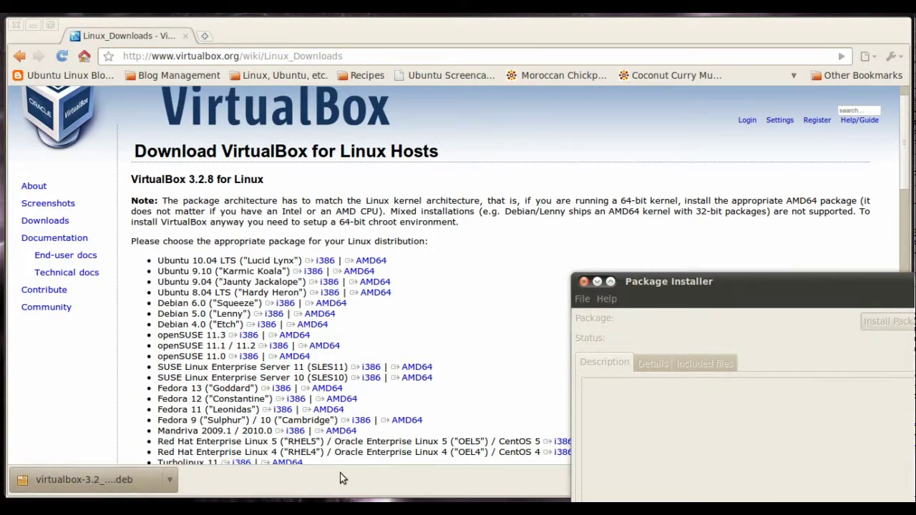
Step: Start installing the virtualbox-3.2 package and authorize it with the administrator password
drag(767, 286, 523, 176)
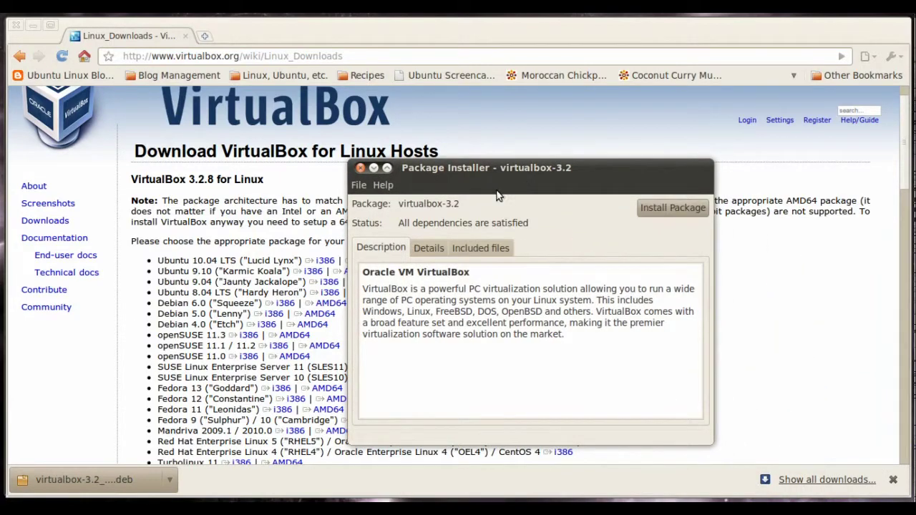
click(660, 206)
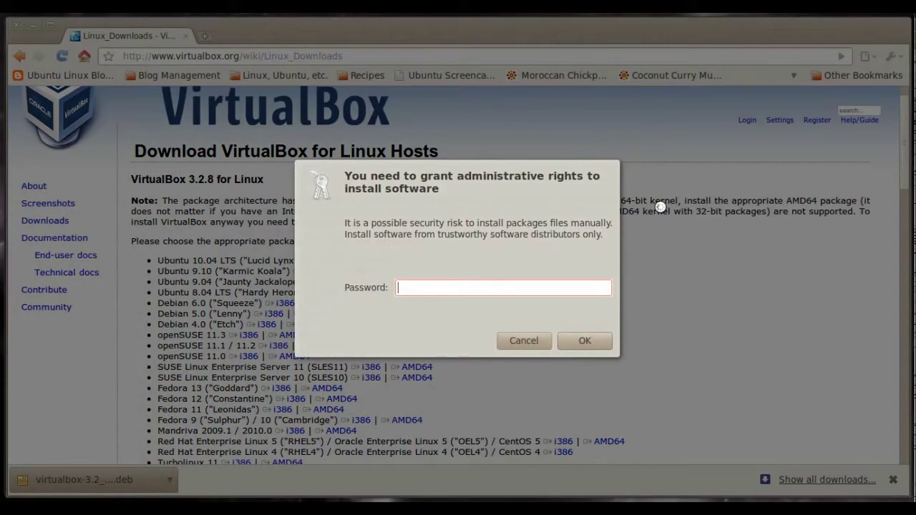
text(****)
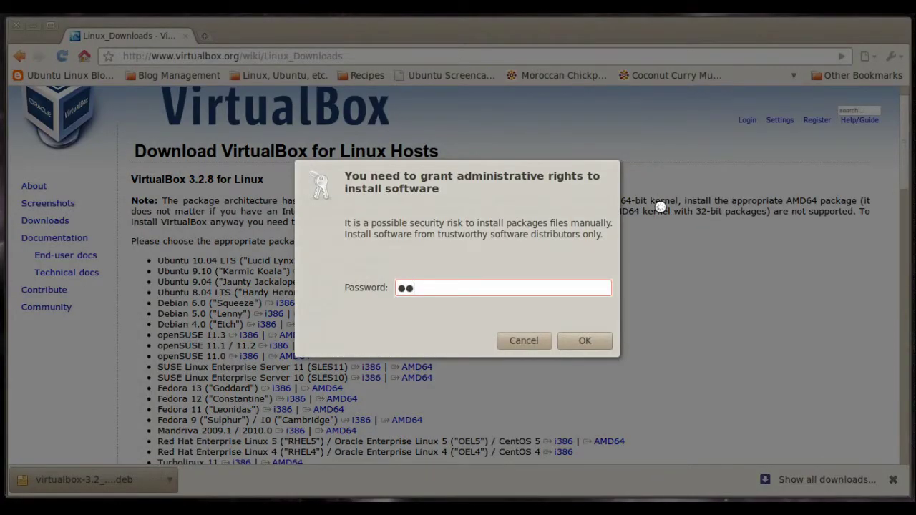
text(*******)
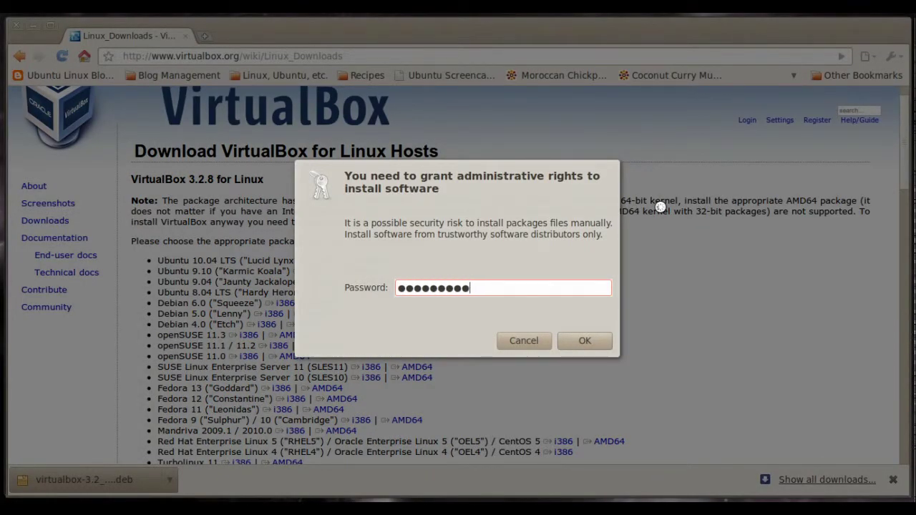
key(Return)
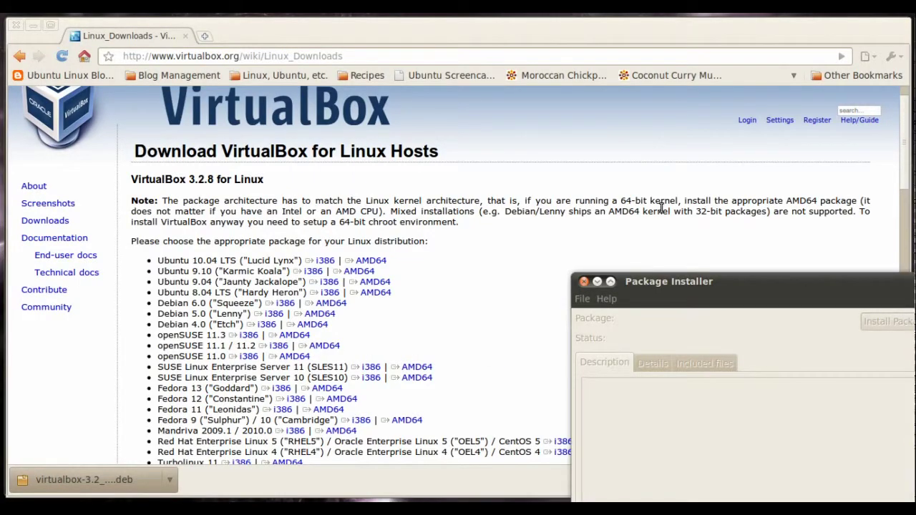
Step: Let the virtualbox-3.2 installation finish, then dismiss its progress dialog and close the Package Installer
drag(882, 285, 656, 158)
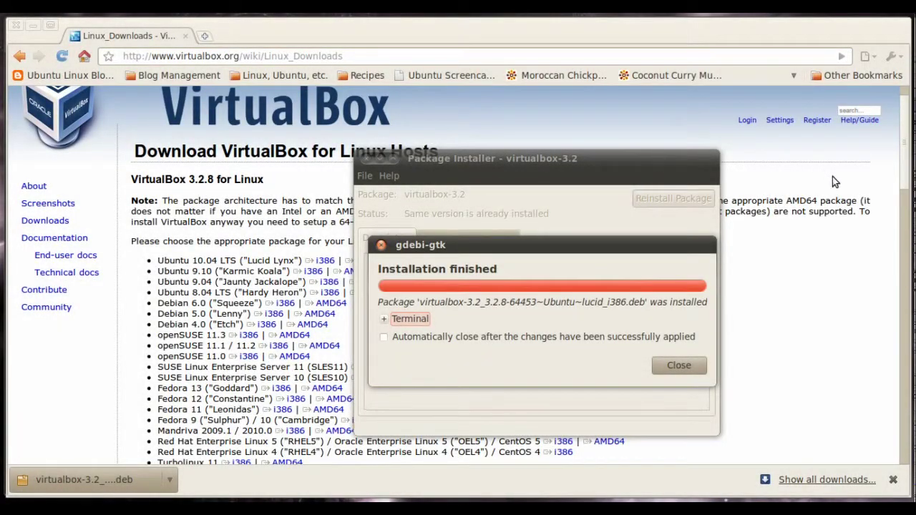
click(679, 366)
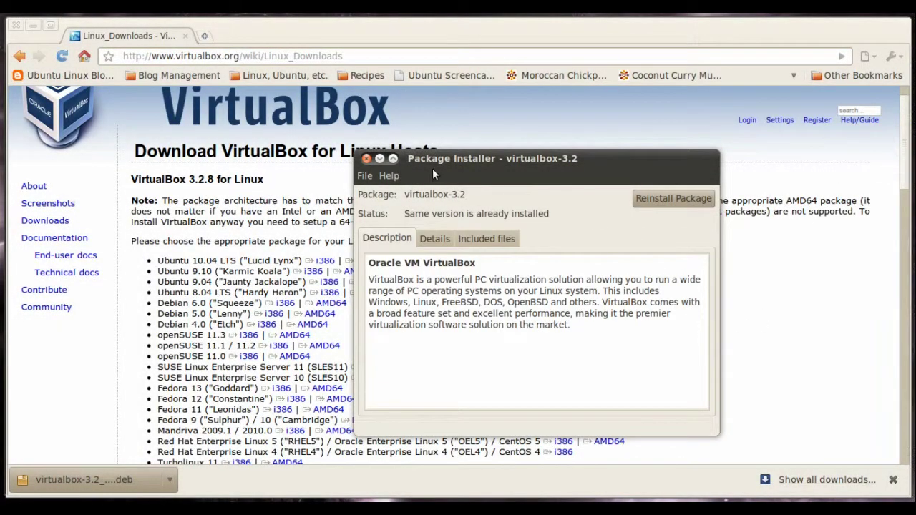
click(367, 158)
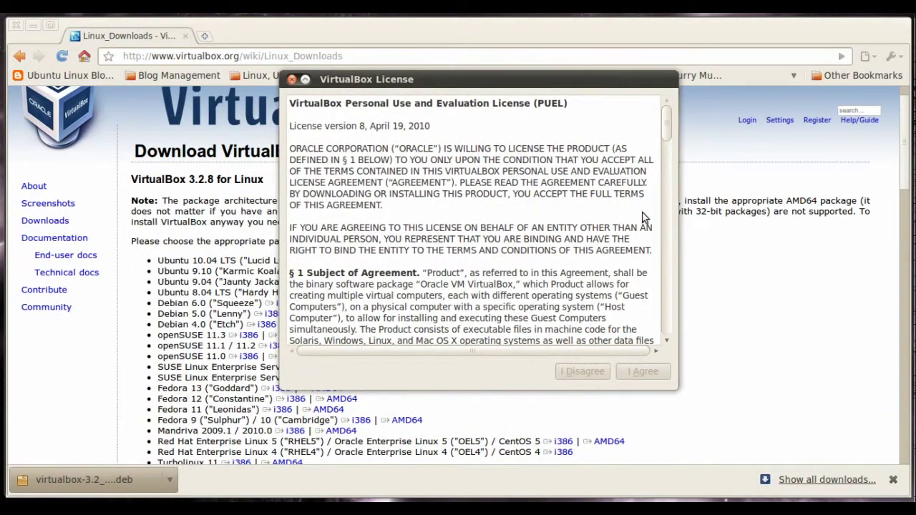
Step: Go through the VirtualBox Personal Use and Evaluation License to its end and agree to it
drag(667, 134, 665, 319)
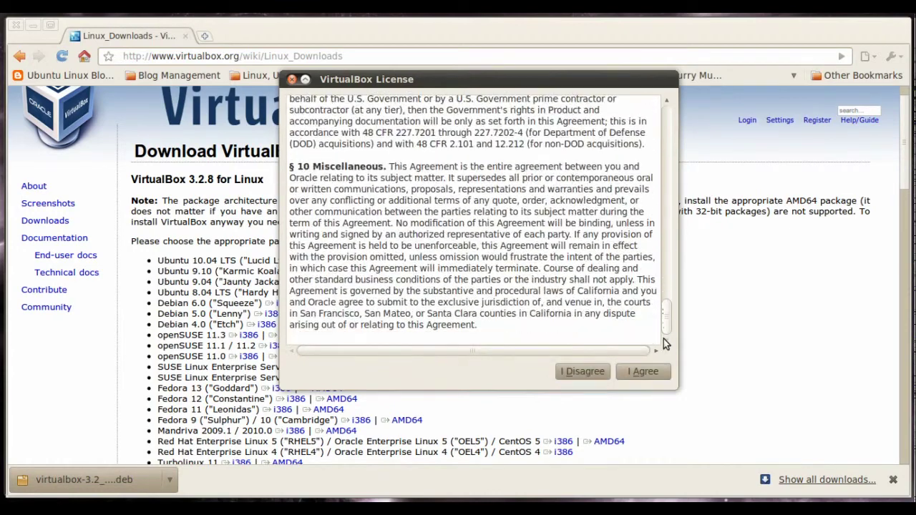
click(647, 373)
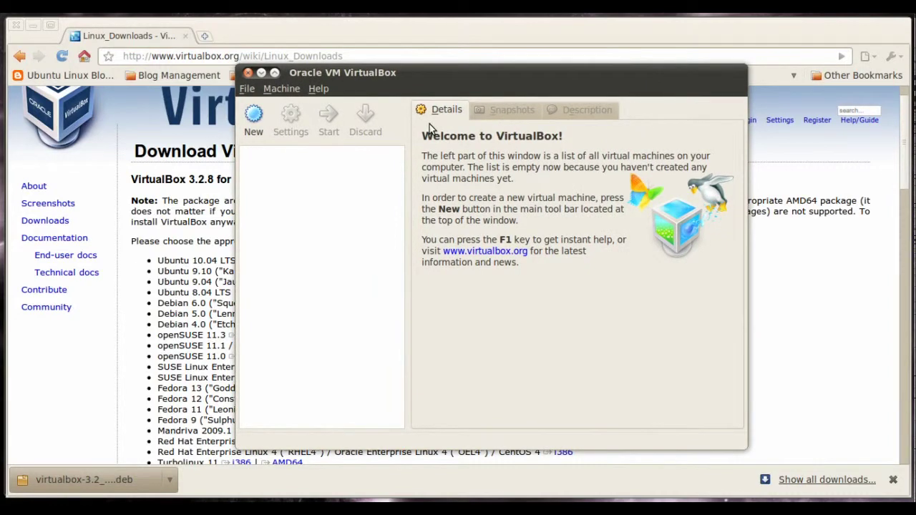
Step: Review the General, Input, Update, Language and Network categories of the VirtualBox preferences
click(246, 89)
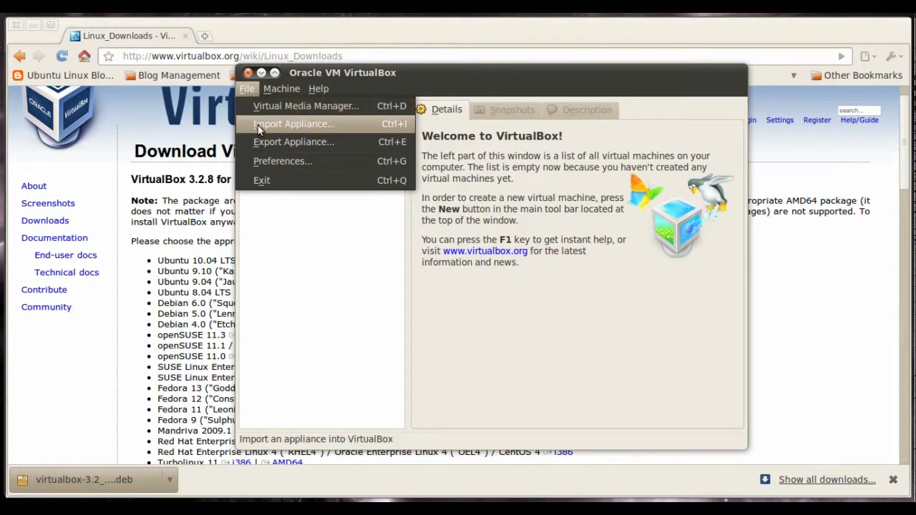
click(259, 162)
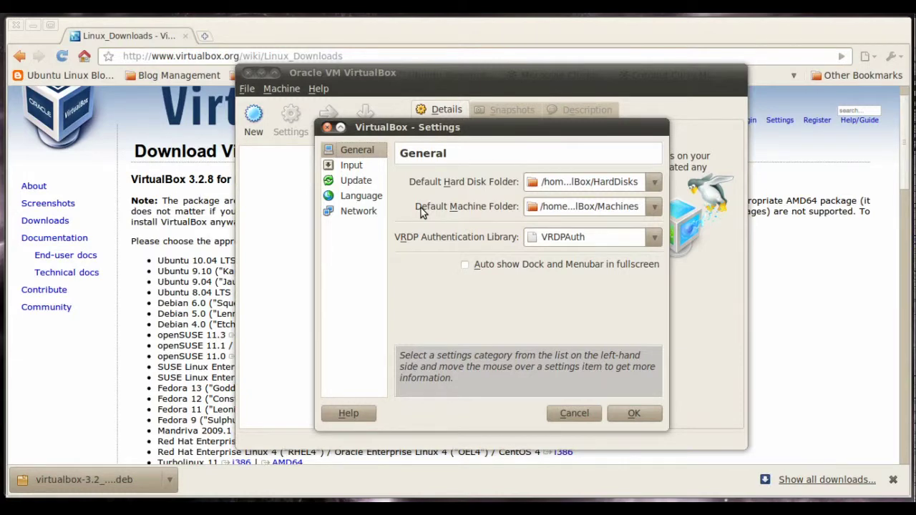
click(356, 169)
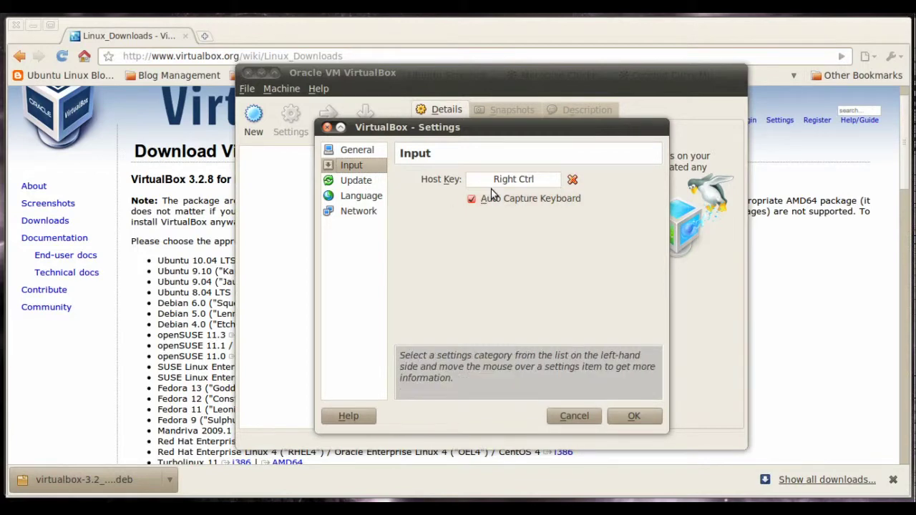
click(368, 182)
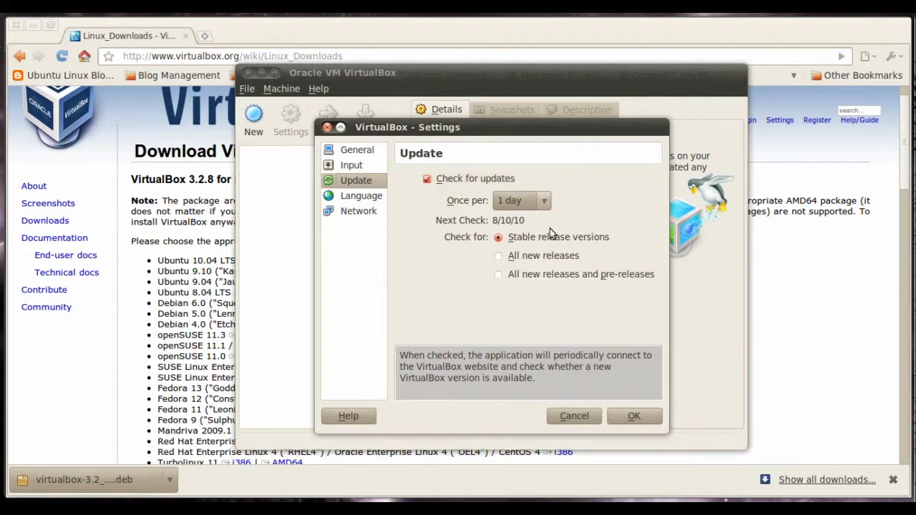
click(371, 197)
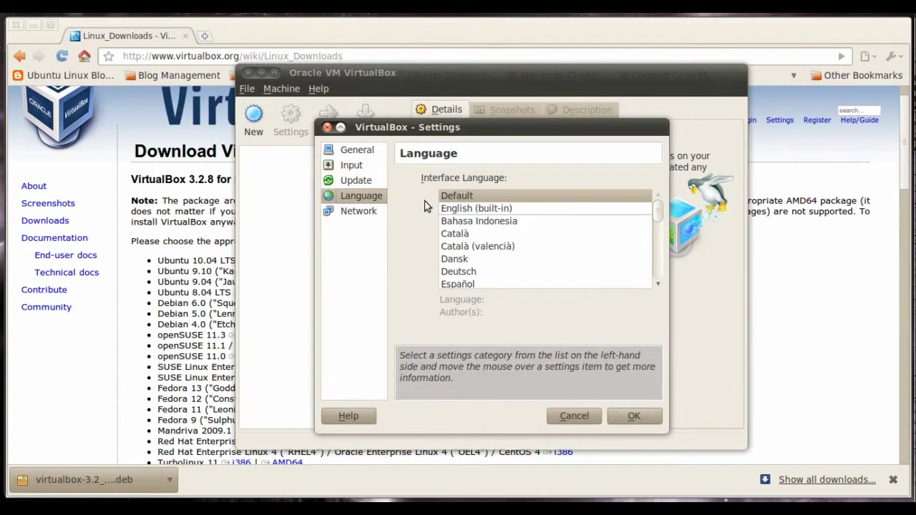
click(368, 214)
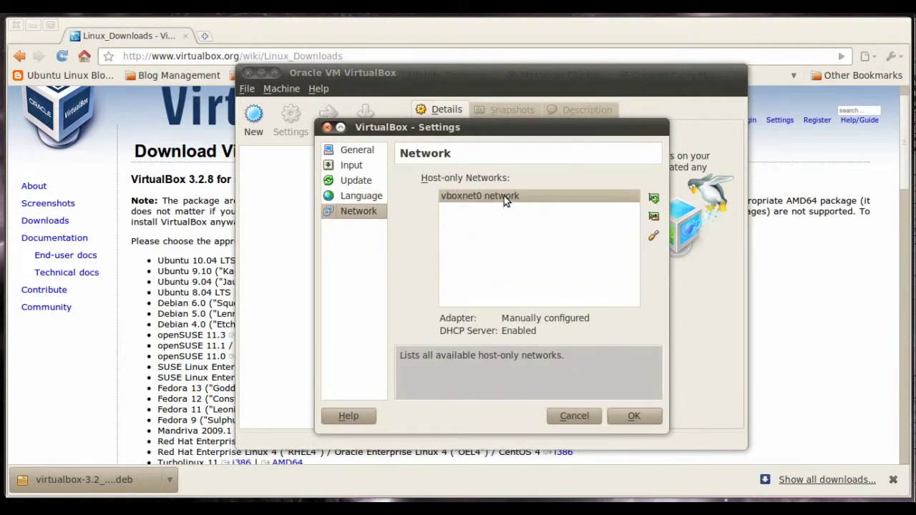
Step: Examine the adapter and DHCP server details of the vboxnet0 host-only network, then leave the preferences without saving
click(653, 236)
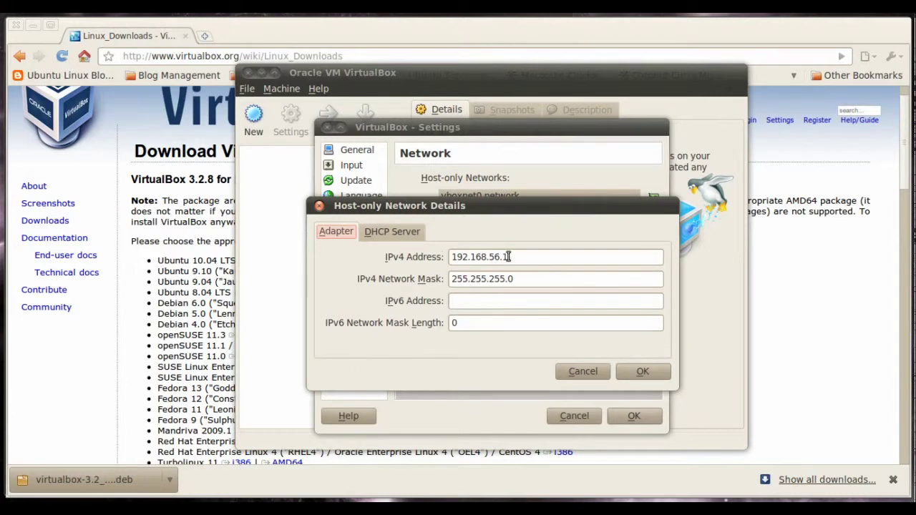
click(387, 234)
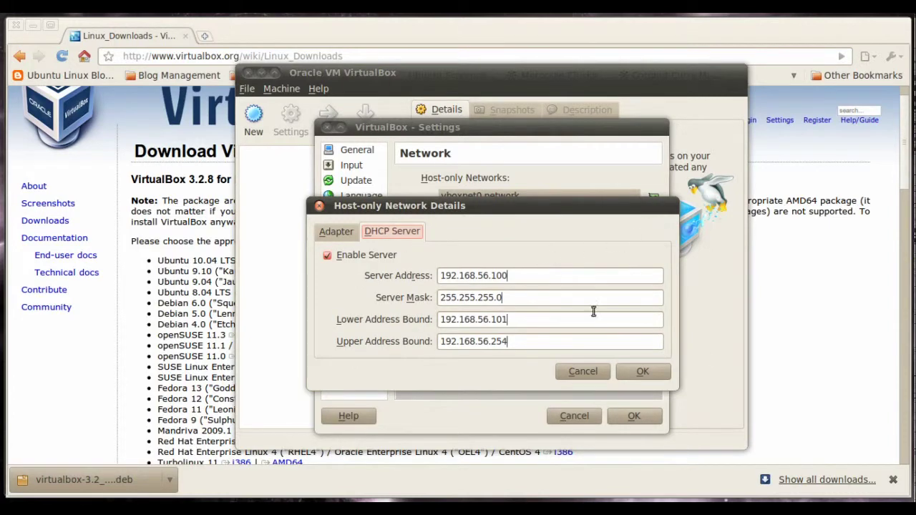
click(622, 372)
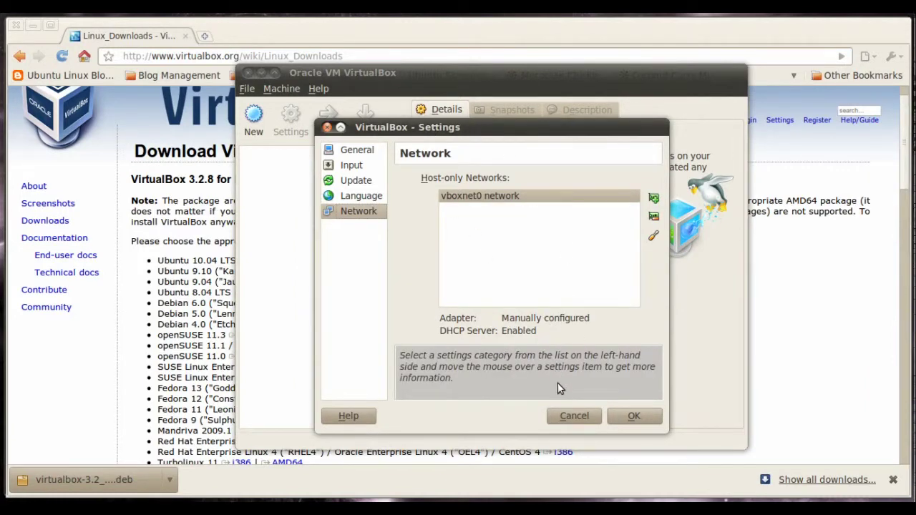
click(562, 416)
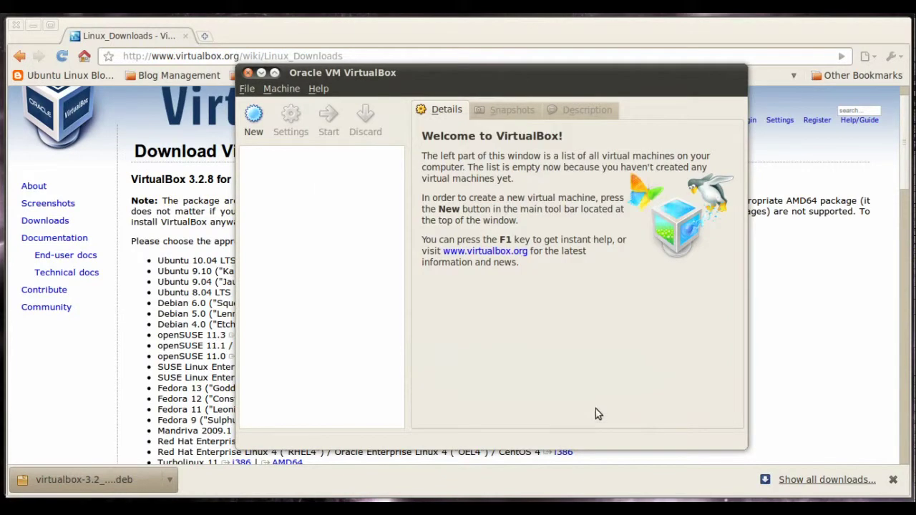
Step: Start creating a new virtual machine and advance the wizard to the VM name and OS type page
click(284, 90)
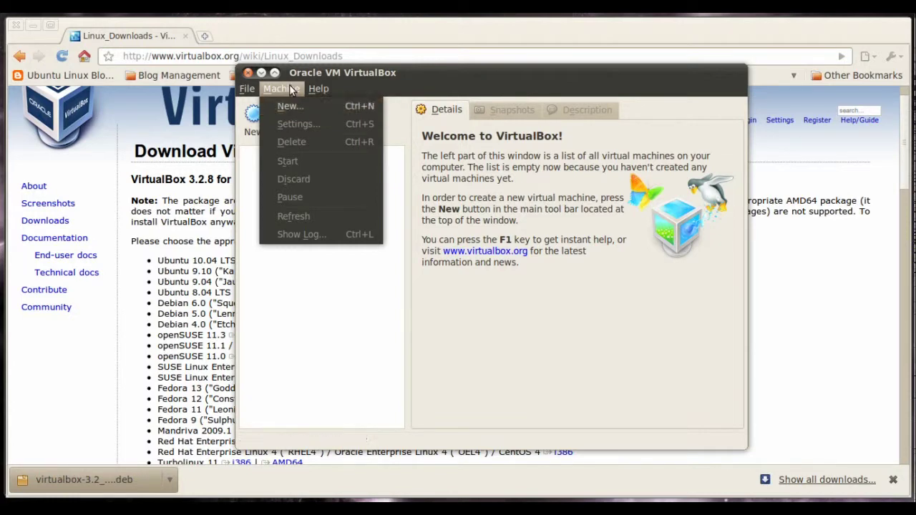
click(277, 107)
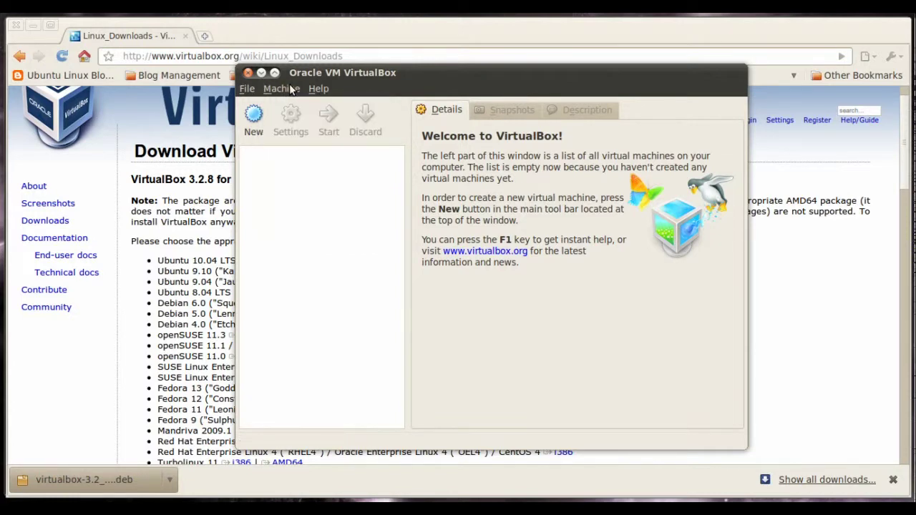
click(255, 114)
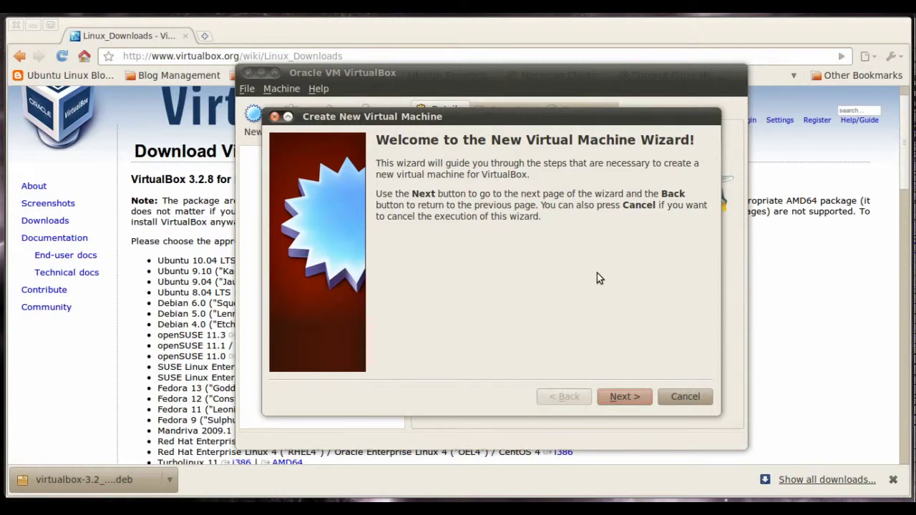
click(615, 394)
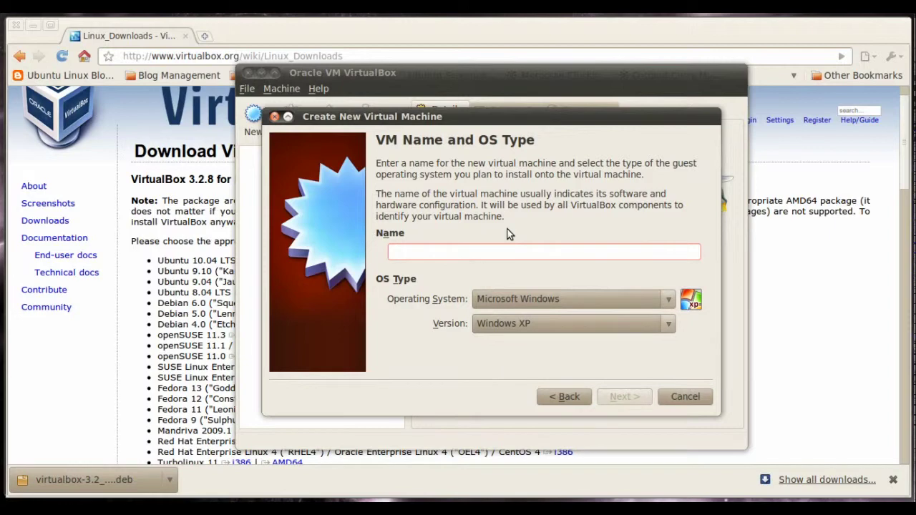
Step: Name the virtual machine Ubuntu, set its operating system to Linux and version to Ubuntu, and continue to the memory settings
text(Ubuntu)
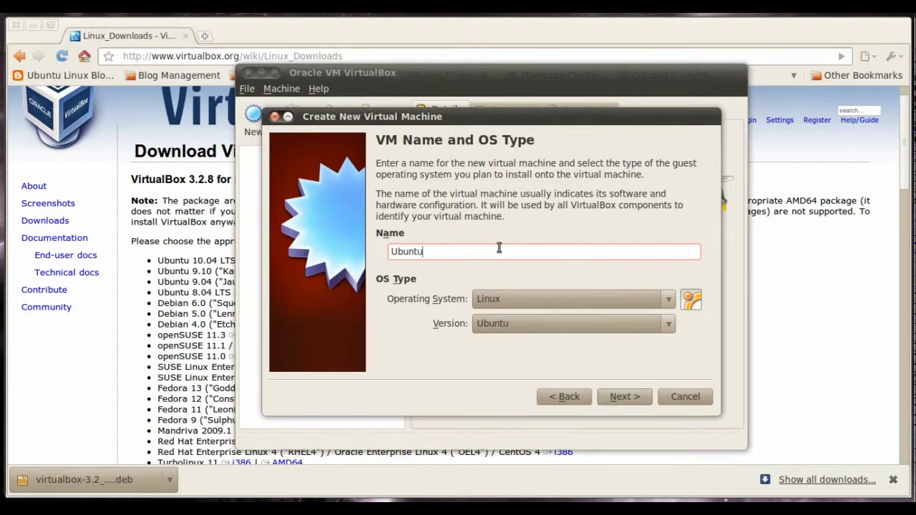
click(502, 299)
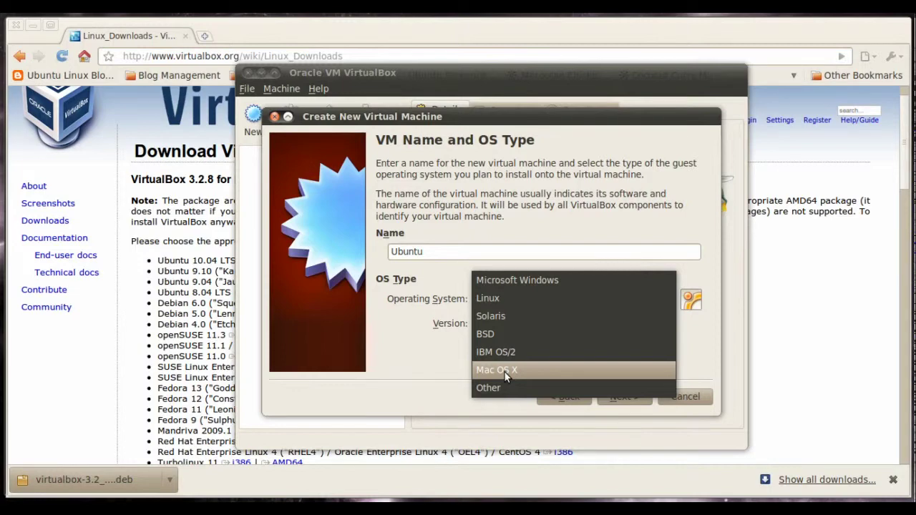
click(500, 298)
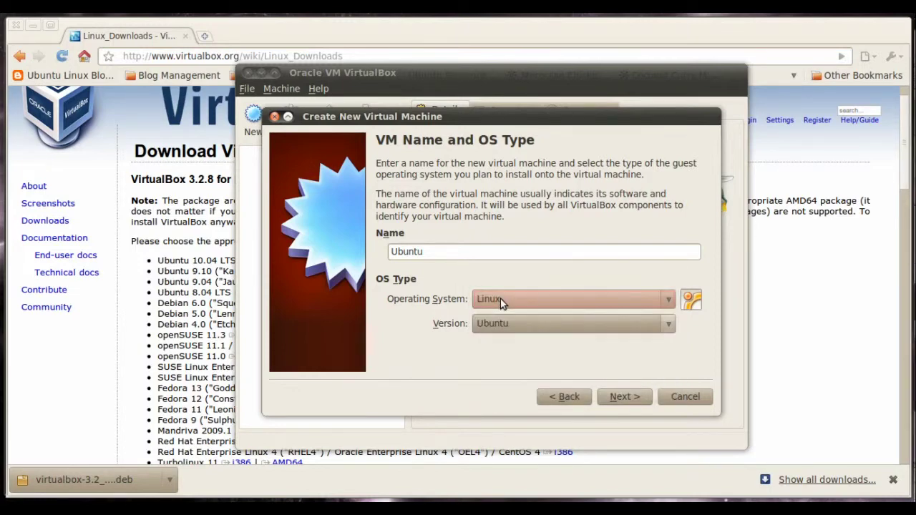
click(499, 323)
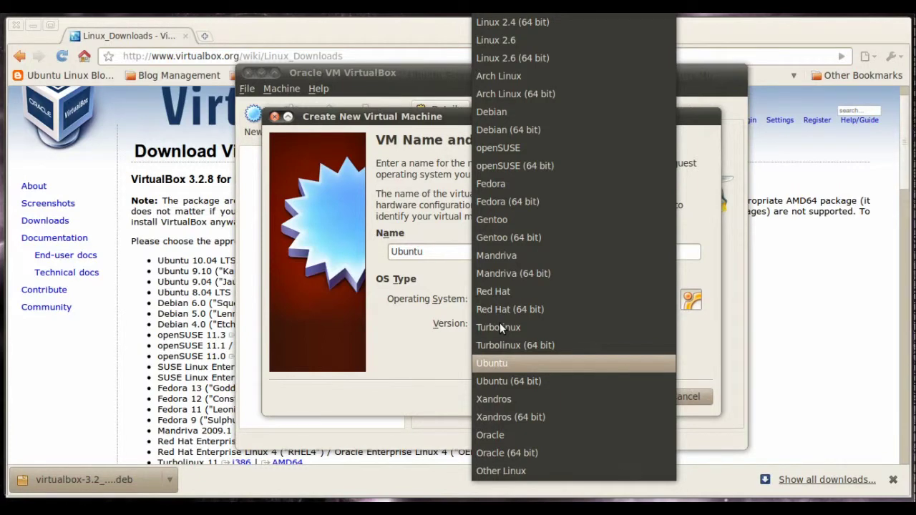
click(498, 363)
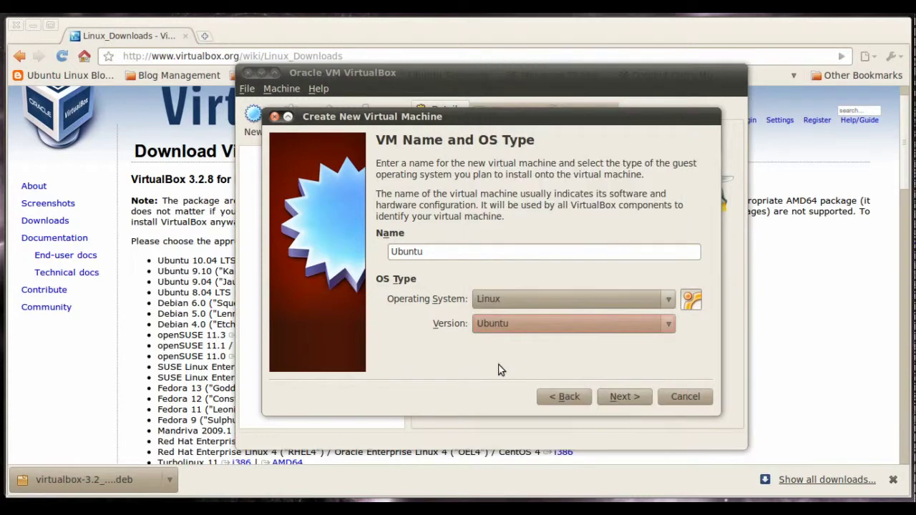
click(631, 401)
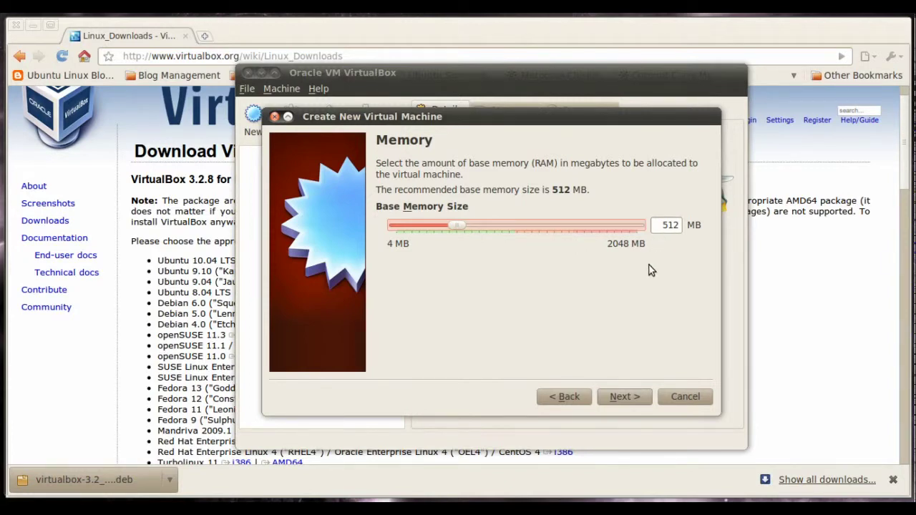
Step: Accept 512 MB of base memory and a new boot hard disk, advancing the virtual disk wizard to the storage type choice
click(625, 396)
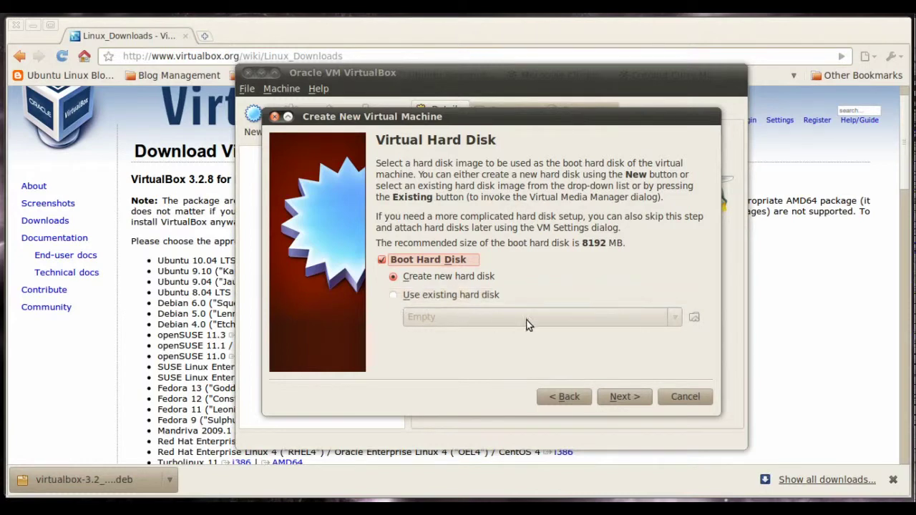
click(615, 399)
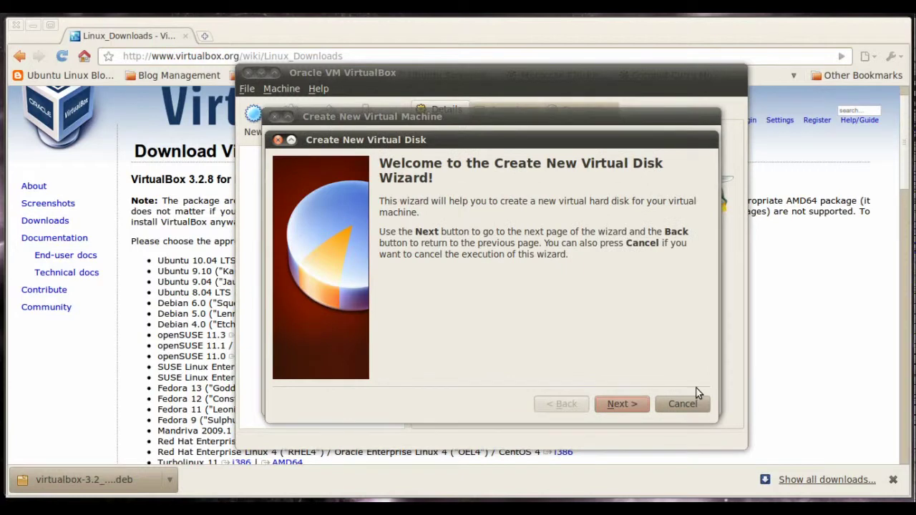
click(635, 400)
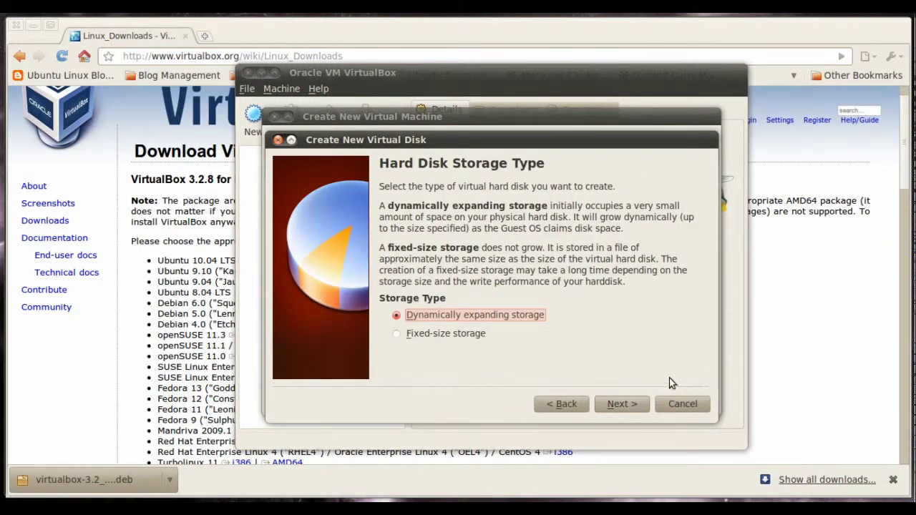